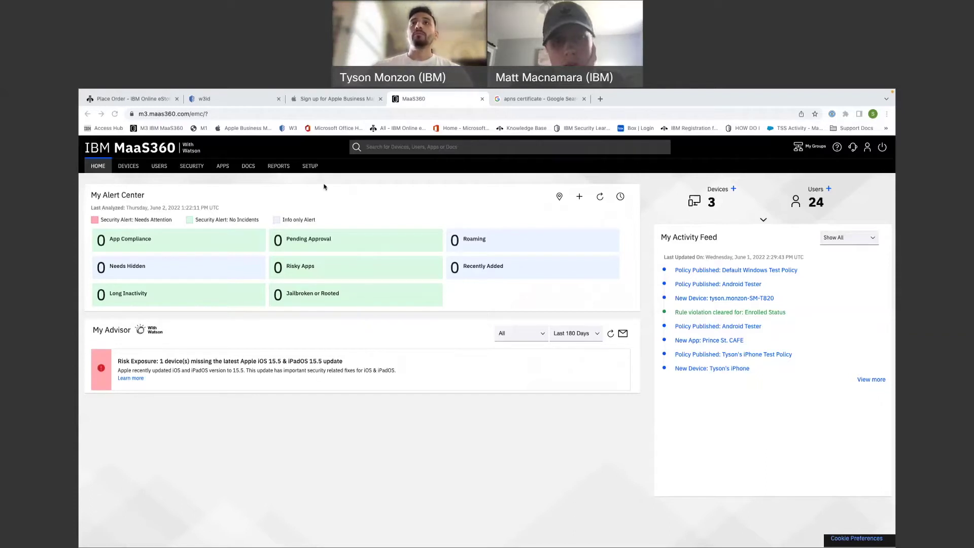
- View the Mobile Device Management APNs certificate expiring 29 Mar 2023 and start its renewal
{"action": "mouse_move", "coordinate": [310, 166]}
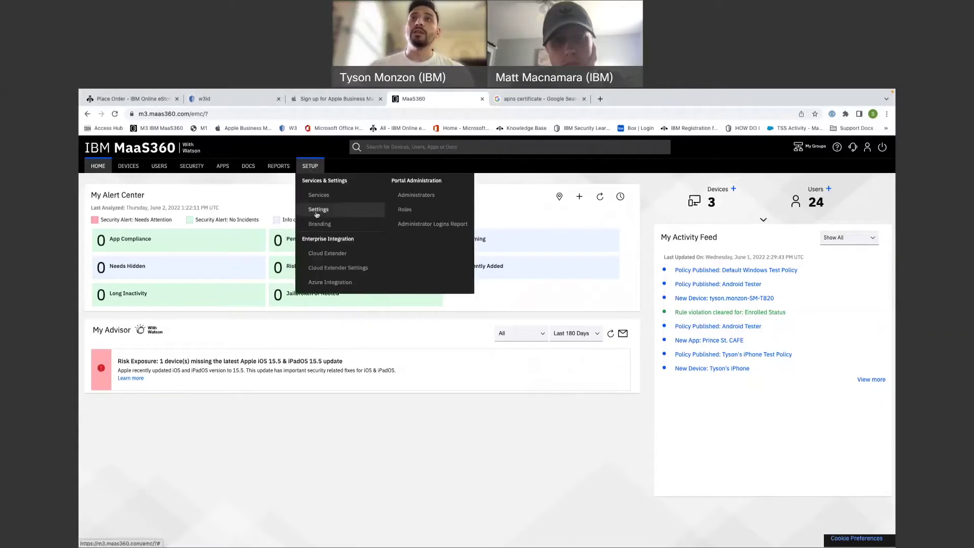
{"action": "left_click", "coordinate": [344, 272]}
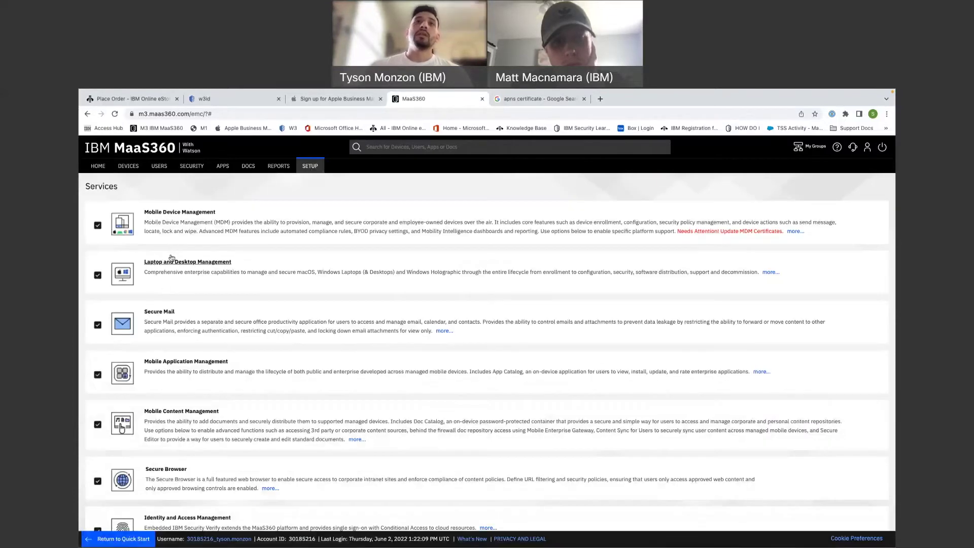
{"action": "left_click", "coordinate": [176, 213]}
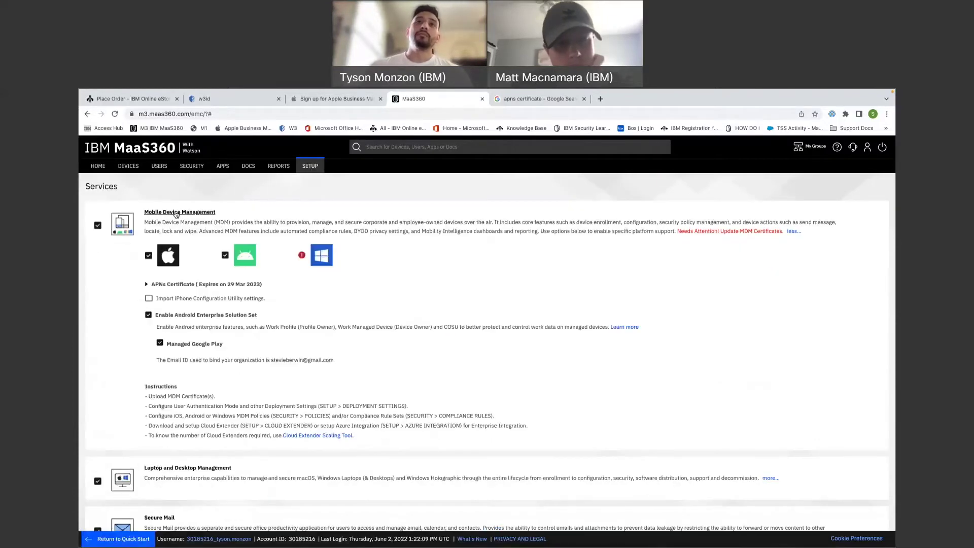
{"action": "left_click", "coordinate": [147, 285]}
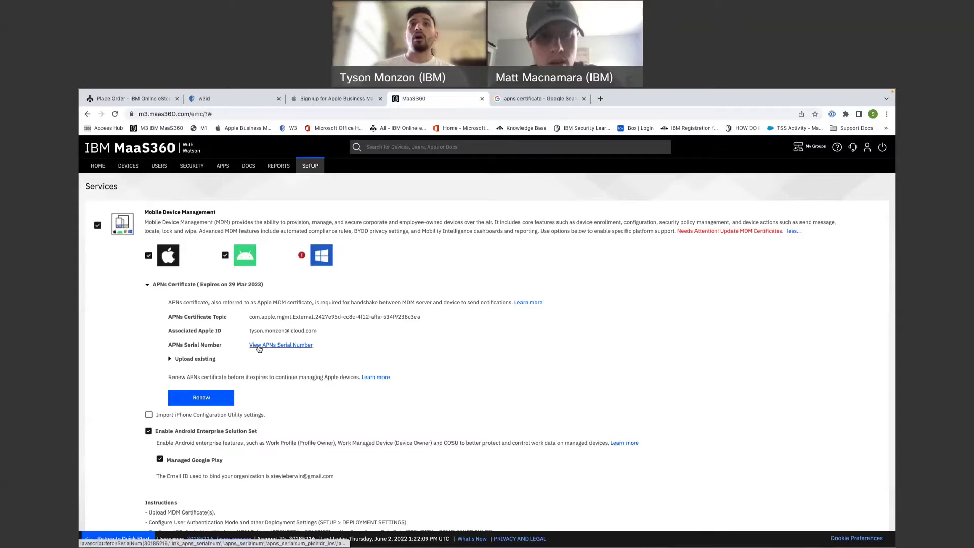
{"action": "left_click", "coordinate": [206, 398]}
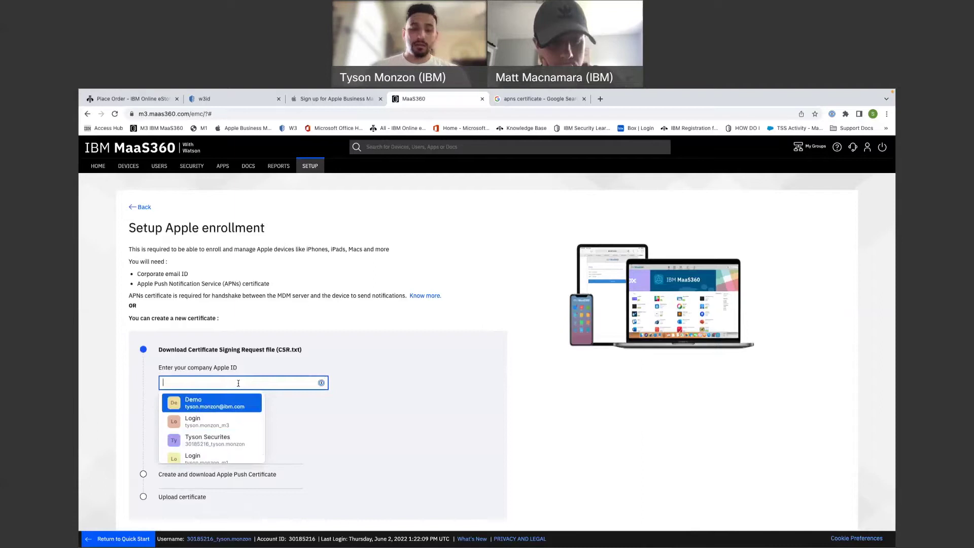
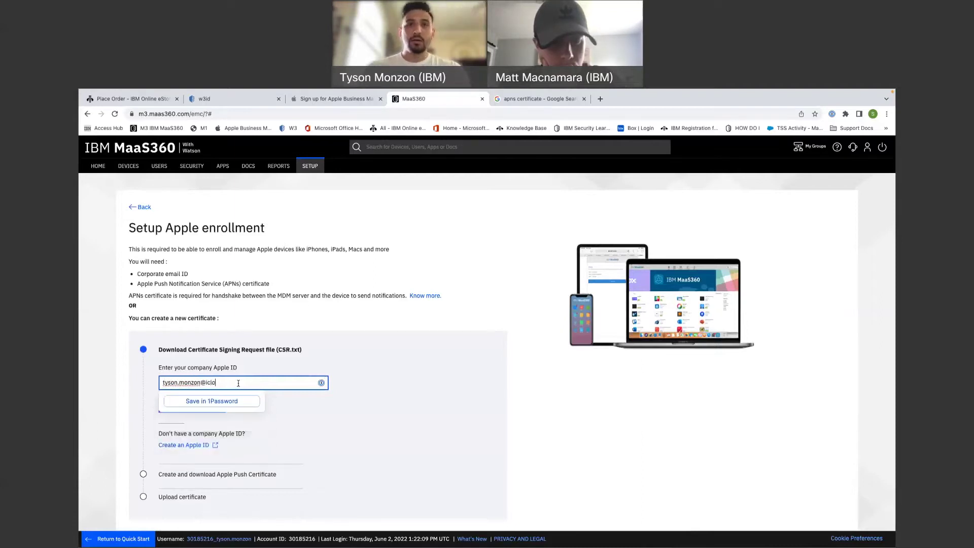
- Enter the company Apple ID, generate the signing request, and download it as CSR (3).txt
{"action": "left_click", "coordinate": [343, 421]}
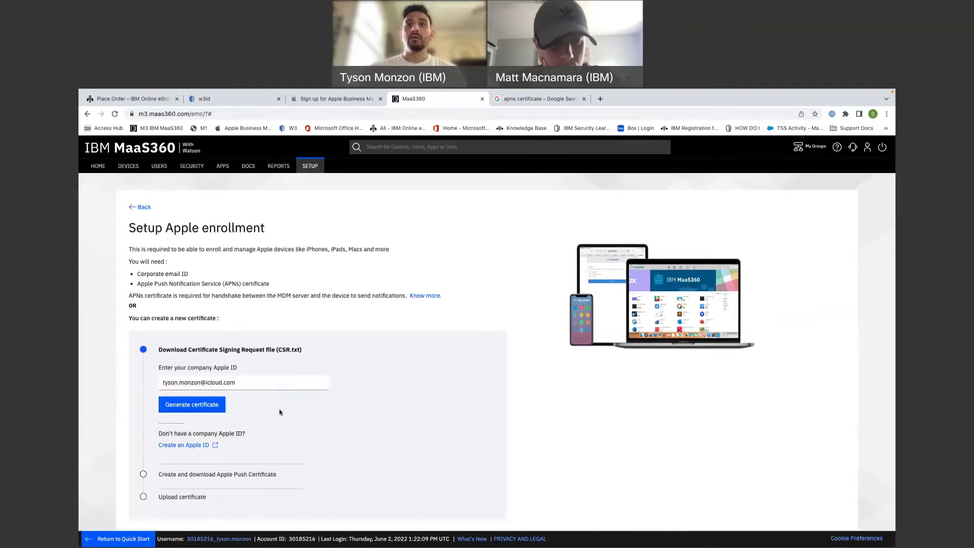
{"action": "left_click", "coordinate": [206, 405]}
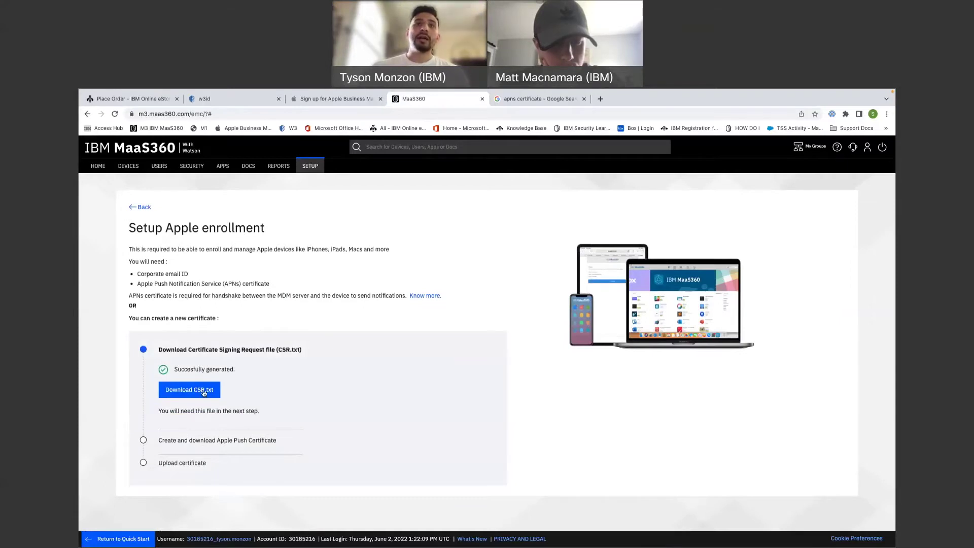
{"action": "left_click", "coordinate": [204, 393]}
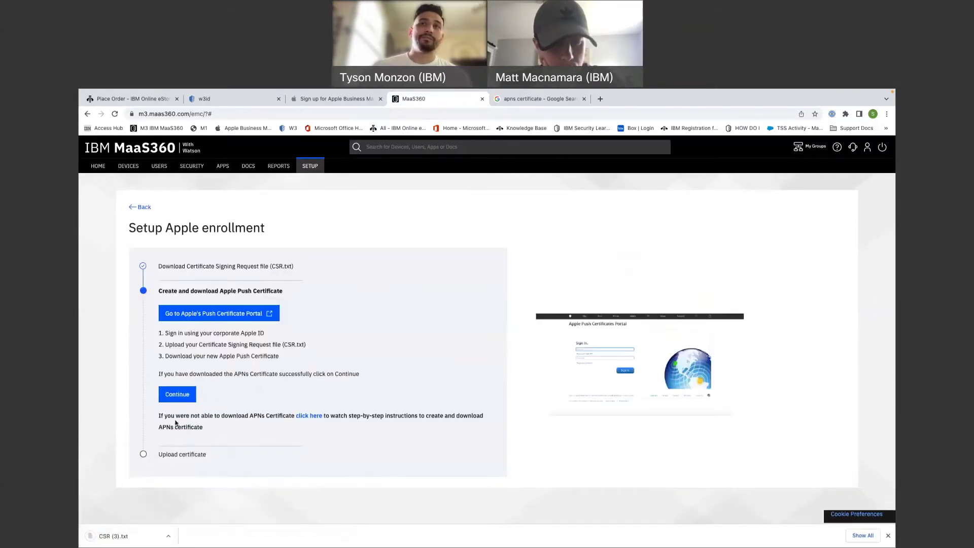
- Sign in to Apple's Push Certificates Portal with the company Apple ID and password
{"action": "left_click", "coordinate": [222, 319]}
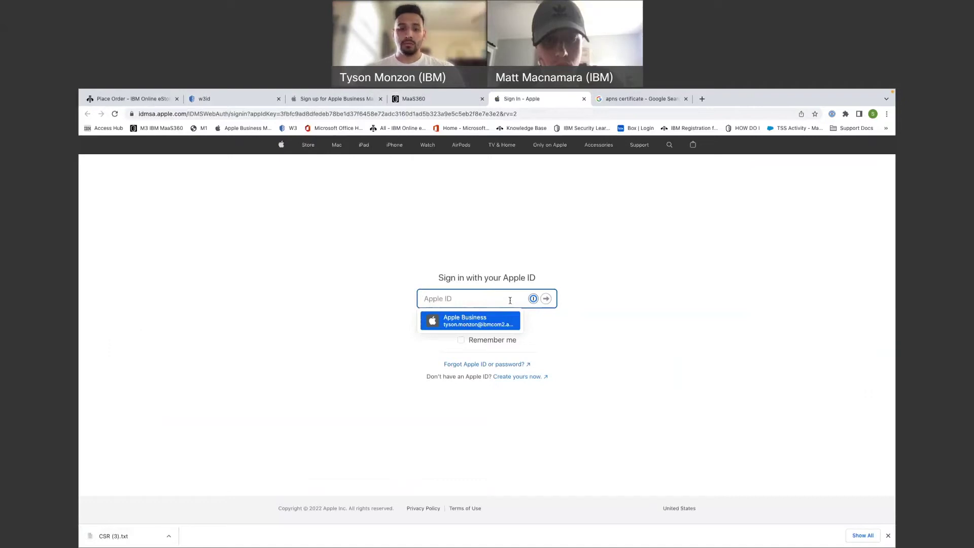
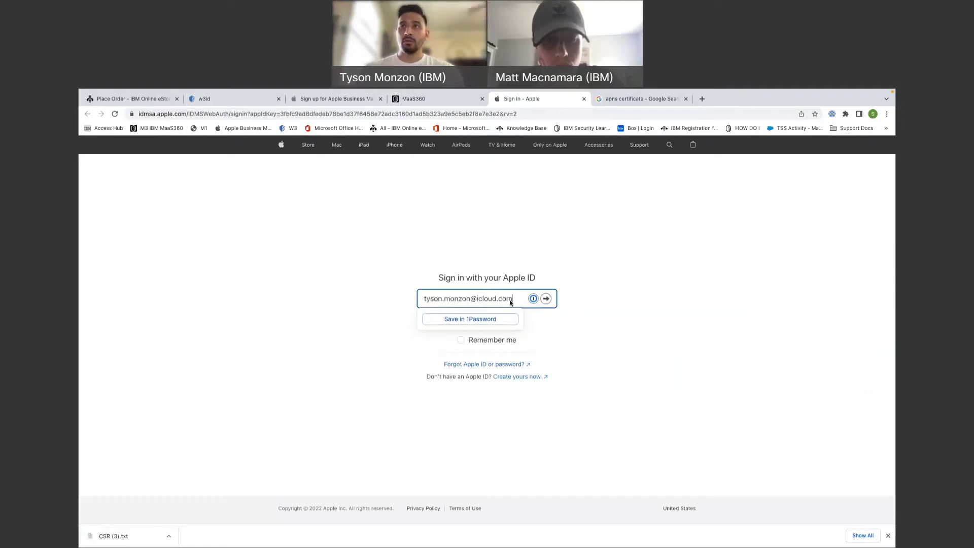
{"action": "key", "text": "Return"}
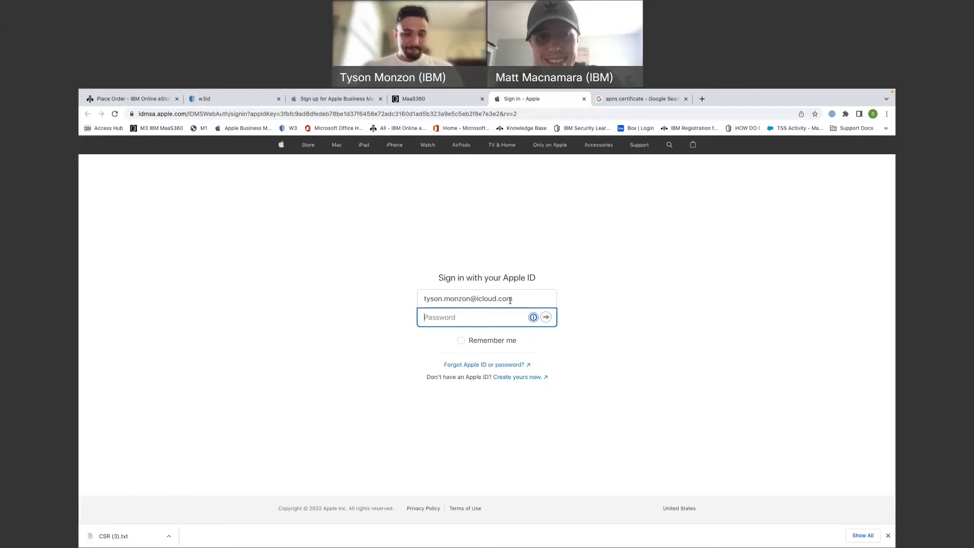
{"action": "type", "text": "•••••"}
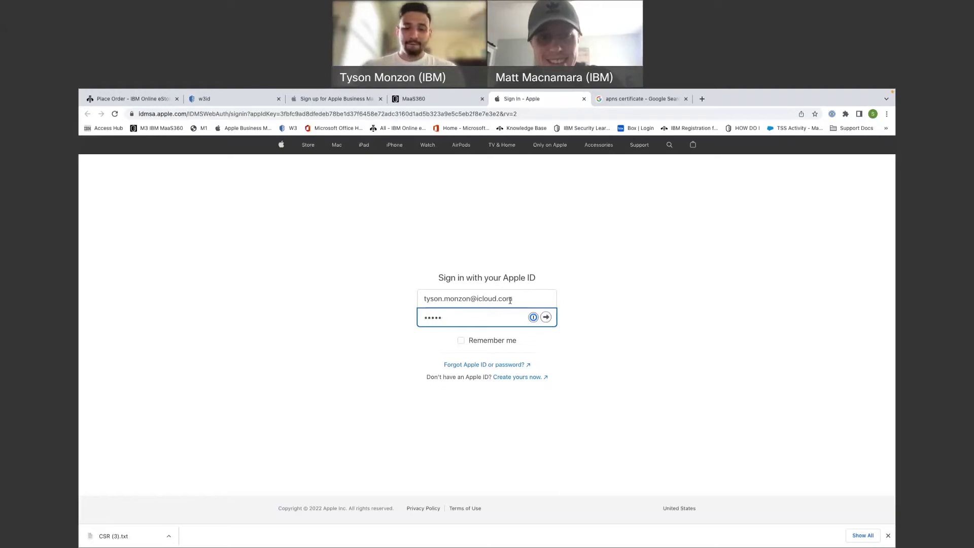
{"action": "type", "text": "•••••"}
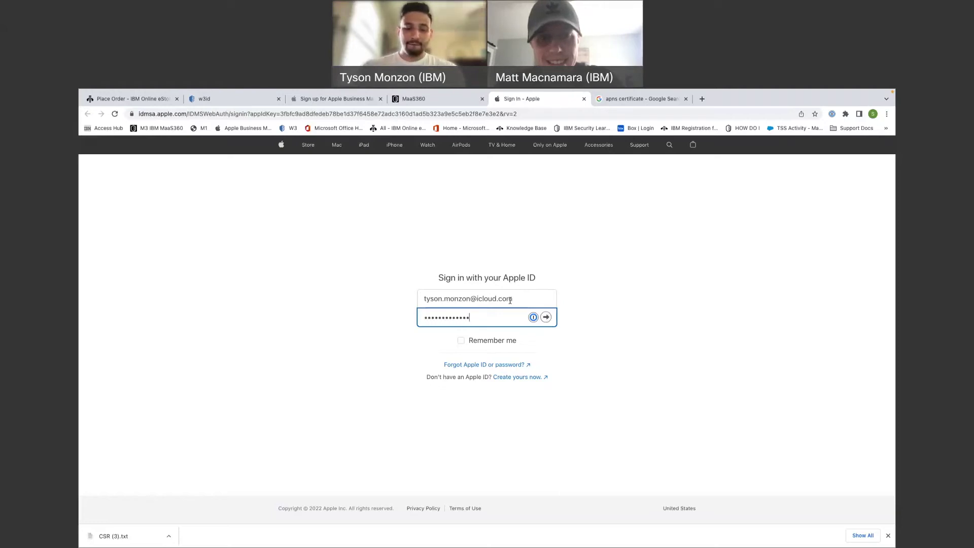
{"action": "type", "text": "•••••"}
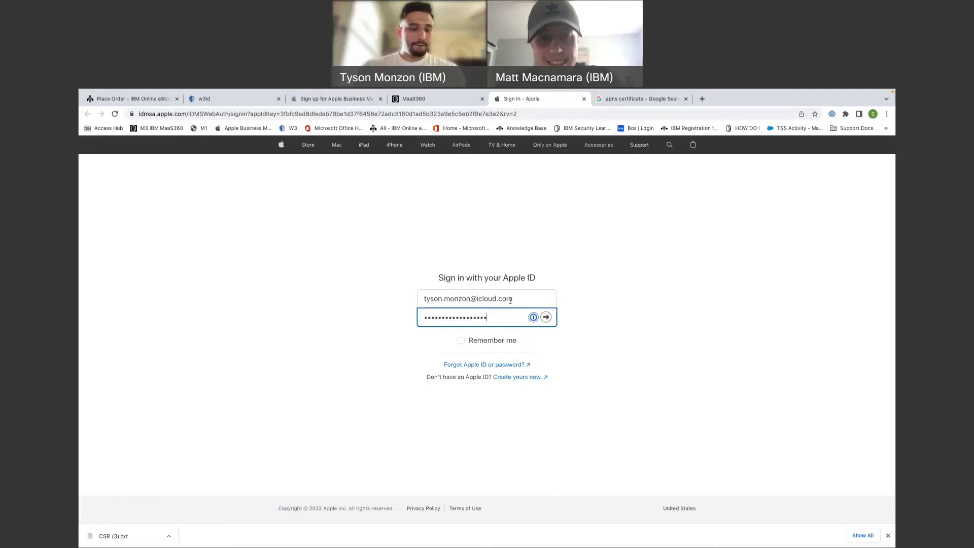
{"action": "left_click", "coordinate": [546, 317]}
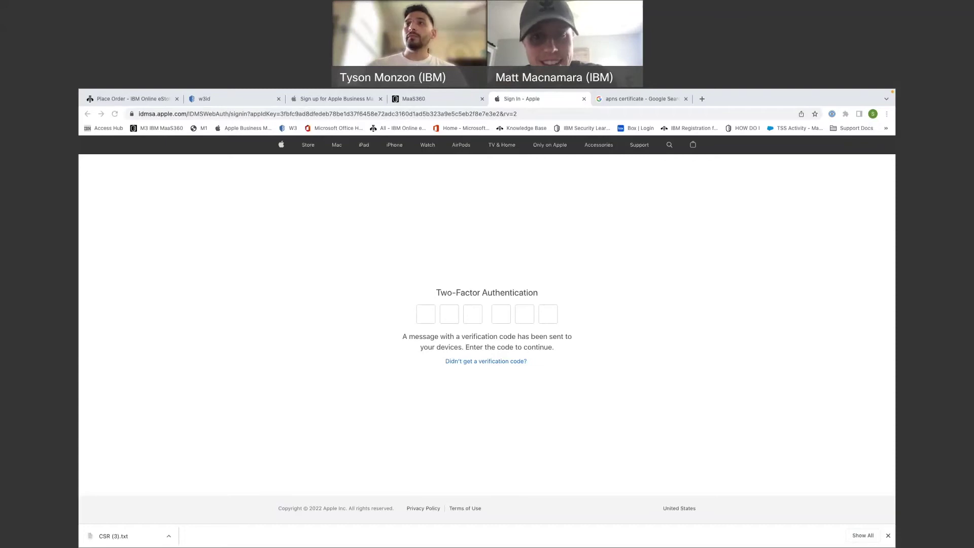
- Enter the two-factor verification code and open the Renew form for the Mobile Device Management certificate
{"action": "left_click", "coordinate": [430, 318]}
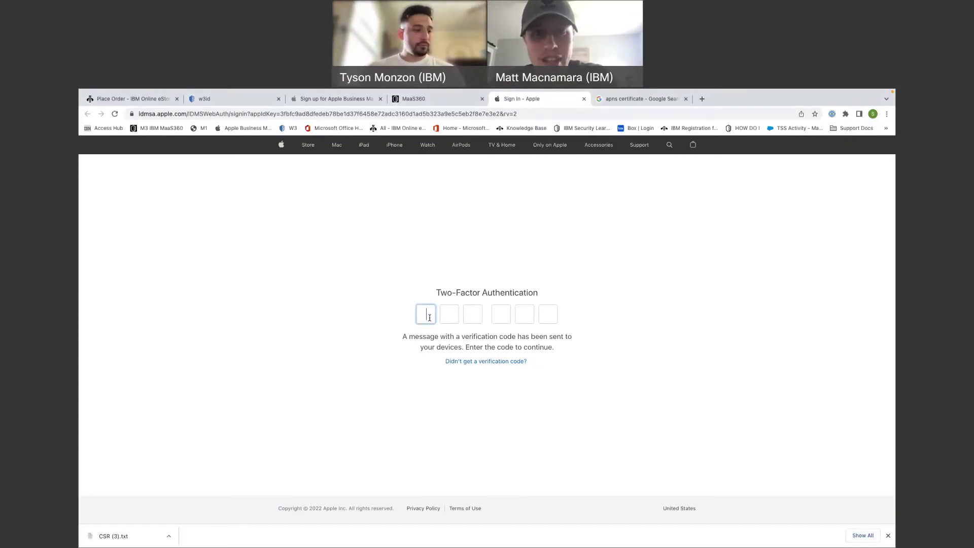
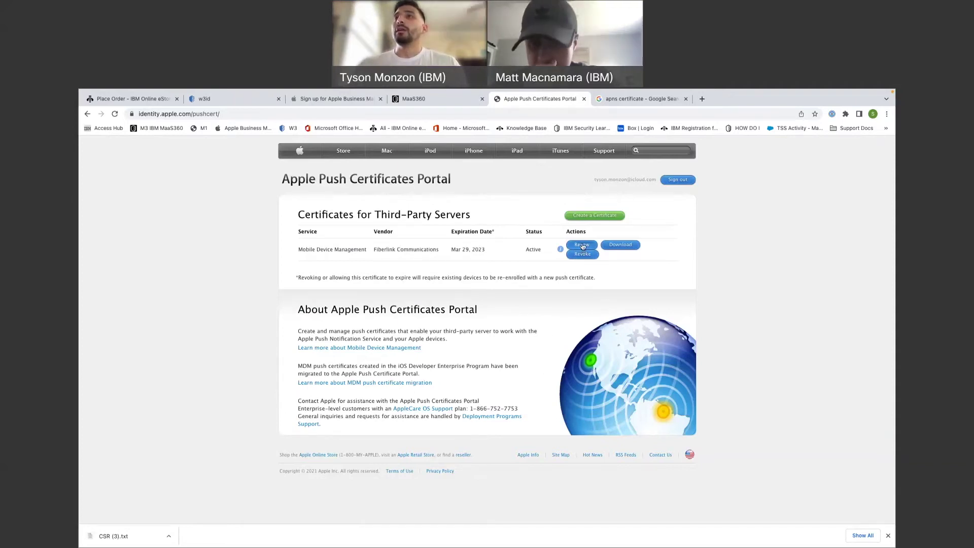
{"action": "left_click", "coordinate": [582, 246]}
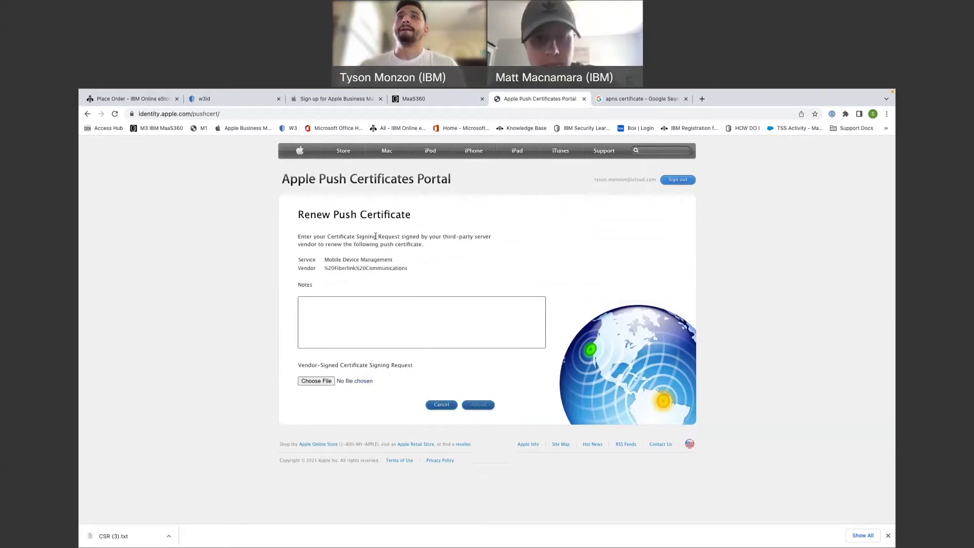
{"action": "left_click", "coordinate": [322, 382]}
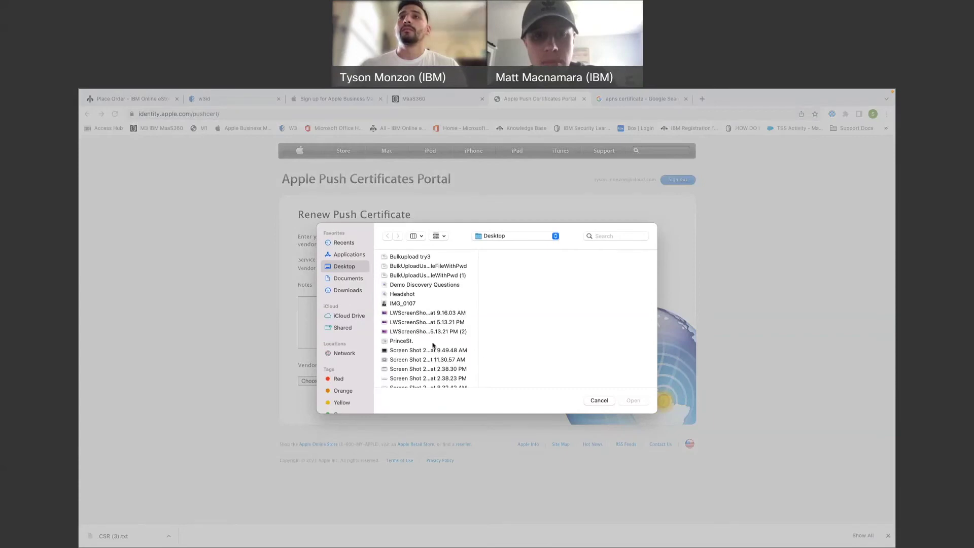
- Attach CSR (3).txt from the Downloads folder to the Renew Push Certificate form
{"action": "scroll", "coordinate": [433, 345], "scroll_direction": "down", "scroll_amount": 3}
{"action": "scroll", "coordinate": [433, 345], "scroll_direction": "up", "scroll_amount": 3}
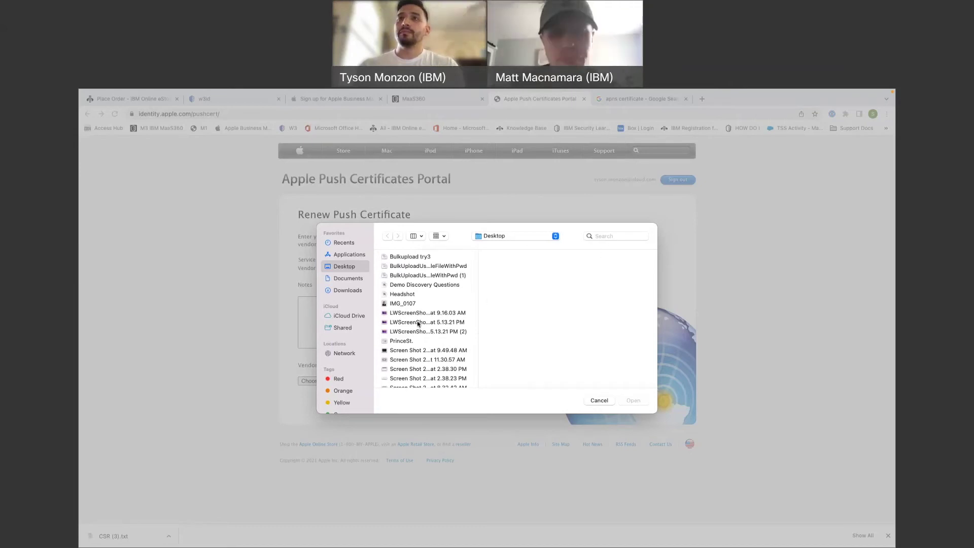
{"action": "left_click", "coordinate": [637, 236]}
{"action": "type", "text": "cr"}
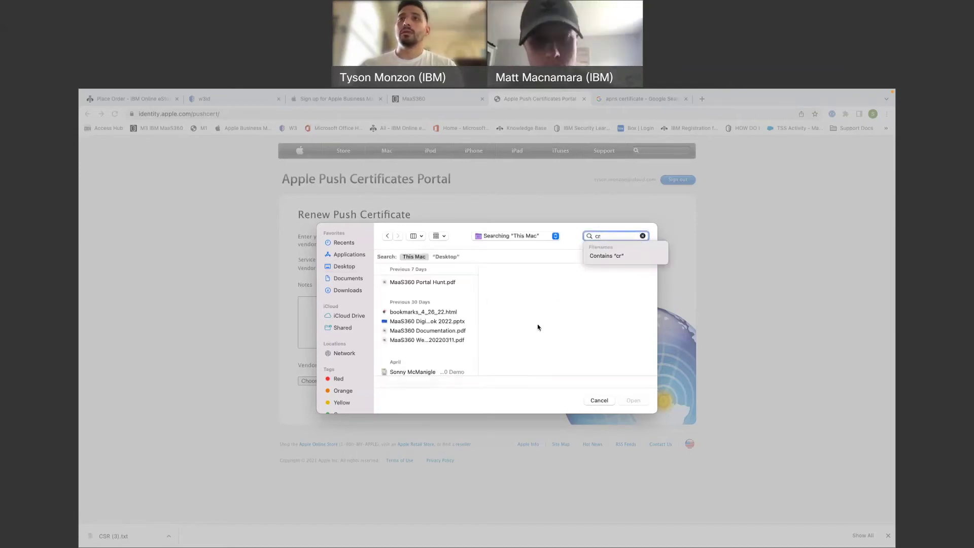
{"action": "left_click", "coordinate": [345, 290]}
{"action": "scroll", "coordinate": [433, 373], "scroll_direction": "down", "scroll_amount": 15}
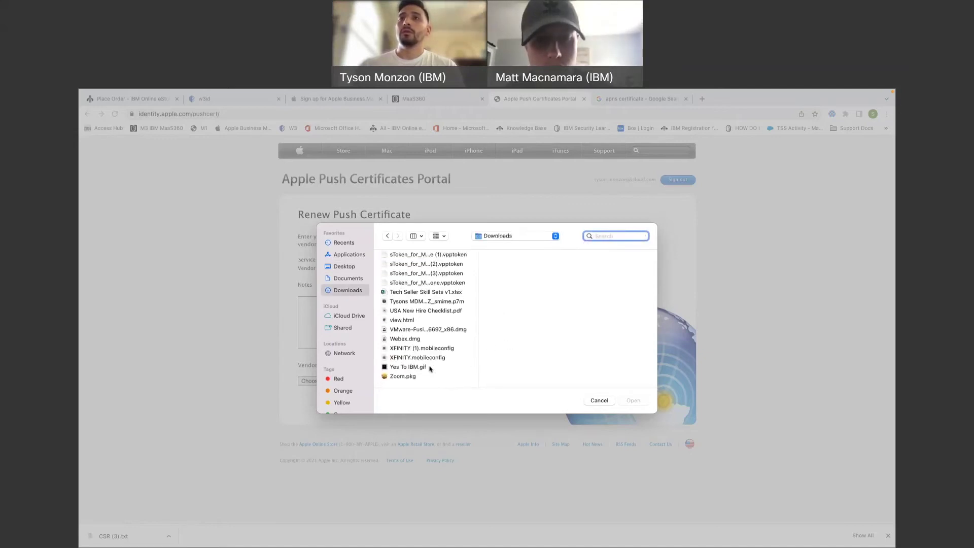
{"action": "scroll", "coordinate": [428, 263], "scroll_direction": "up", "scroll_amount": 10}
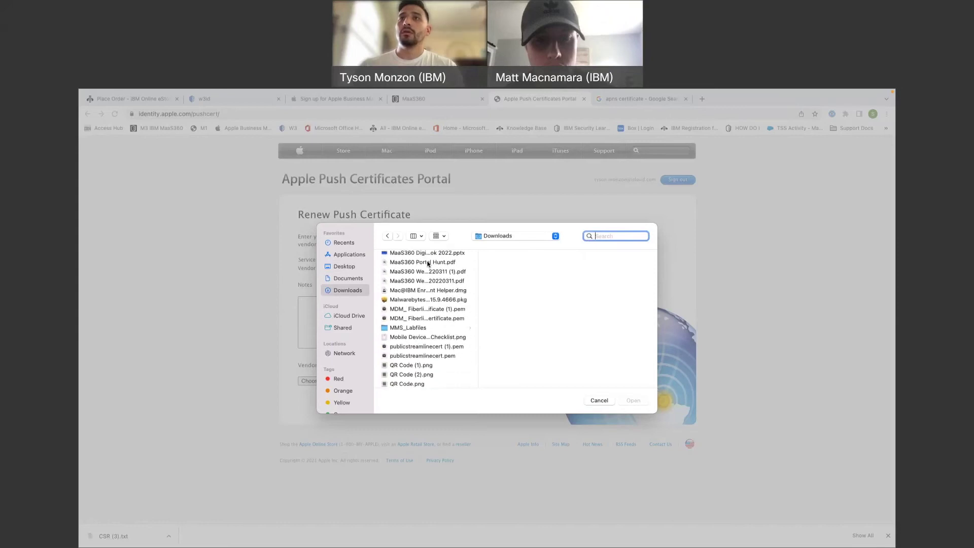
{"action": "scroll", "coordinate": [427, 263], "scroll_direction": "up", "scroll_amount": 10}
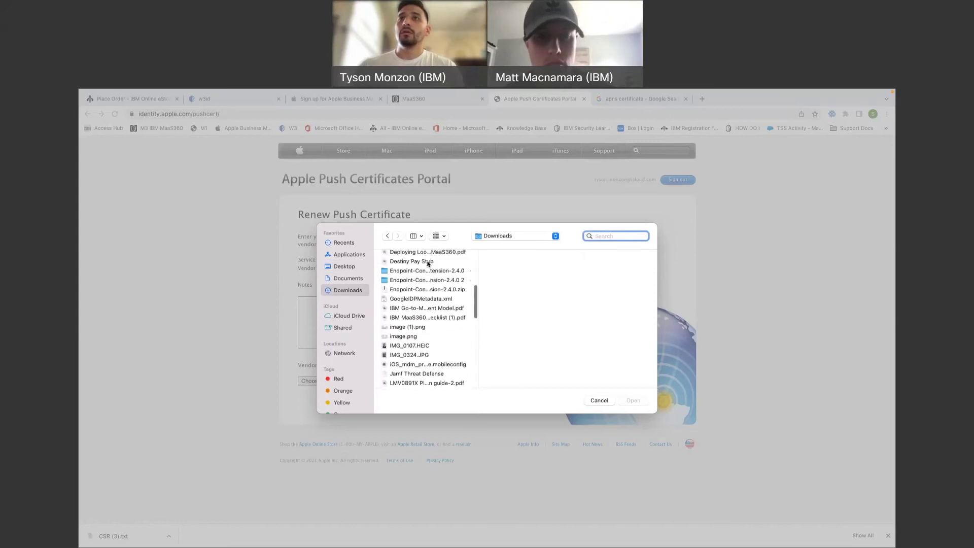
{"action": "scroll", "coordinate": [427, 263], "scroll_direction": "up", "scroll_amount": 1}
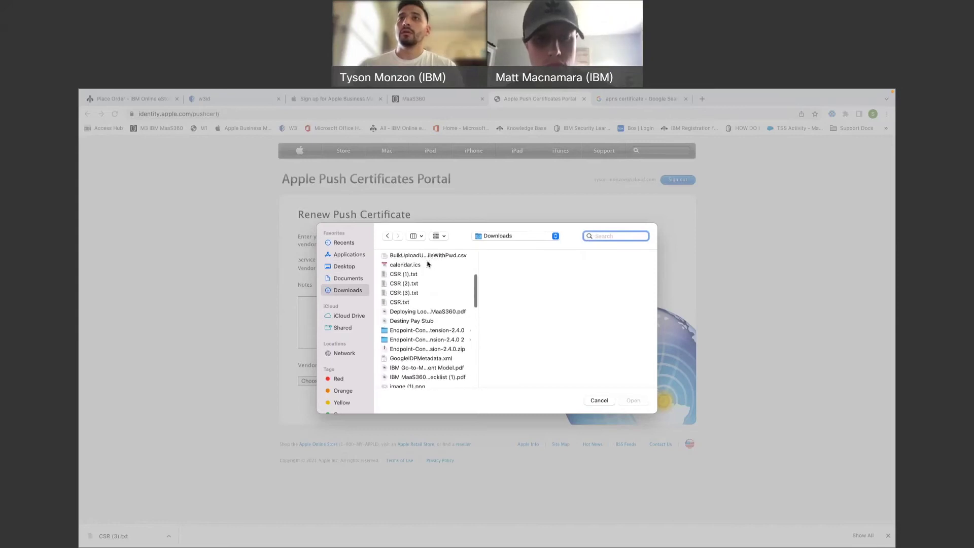
{"action": "left_click", "coordinate": [412, 295]}
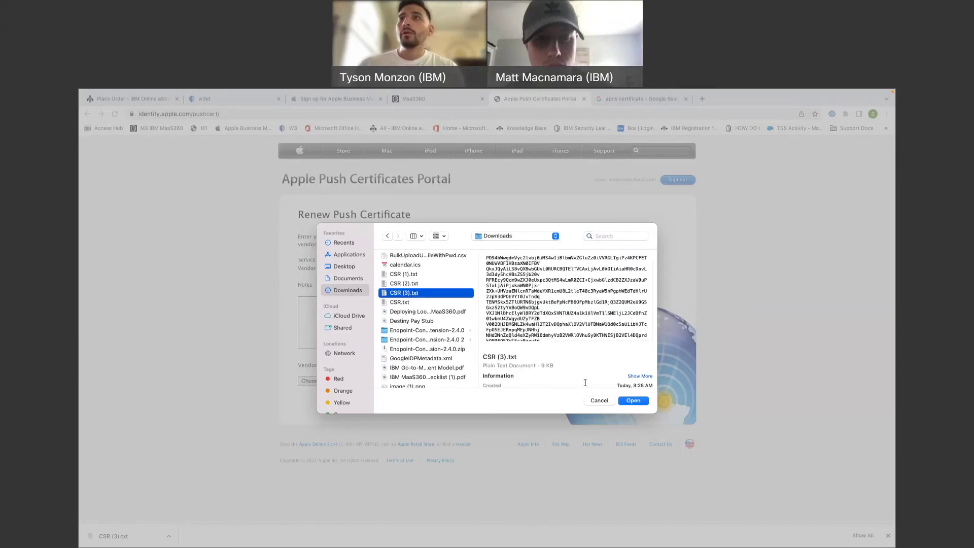
{"action": "left_click", "coordinate": [641, 404]}
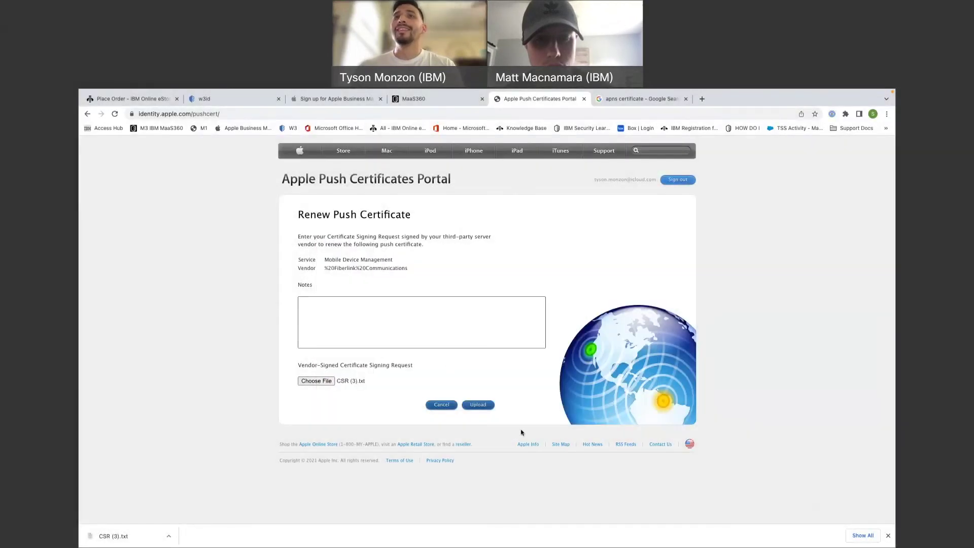
- Upload the CSR and download the renewed push certificate .pem, expiring Jun 2, 2023
{"action": "left_click", "coordinate": [479, 406]}
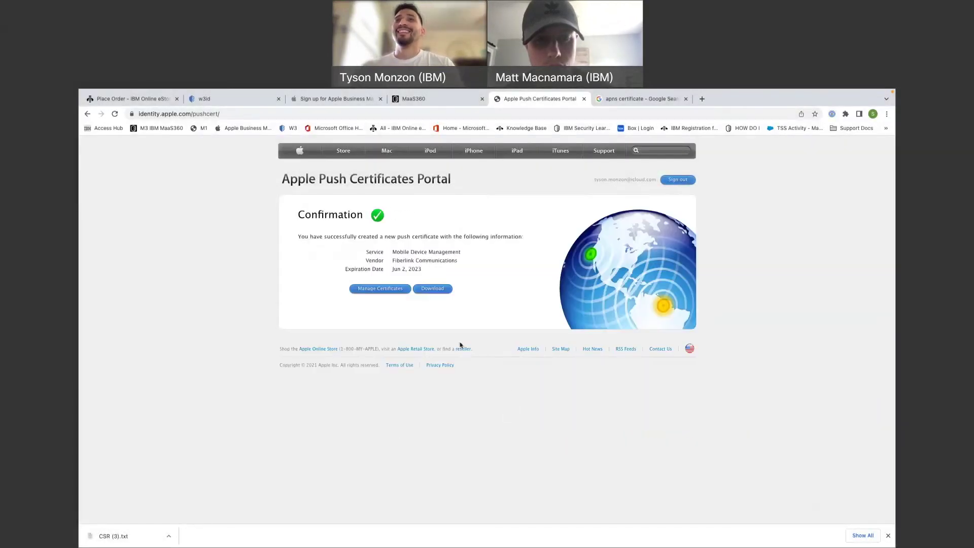
{"action": "left_click", "coordinate": [442, 291]}
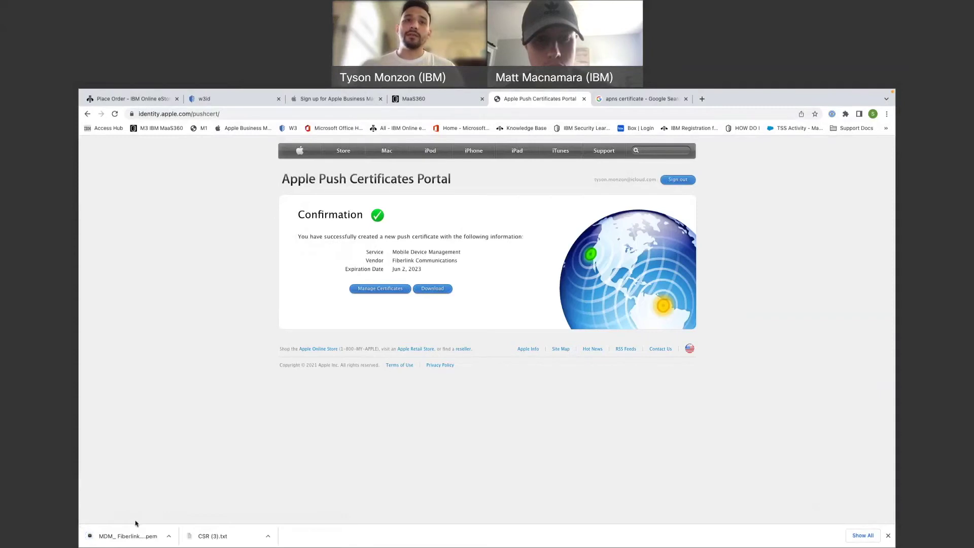
{"action": "mouse_move", "coordinate": [410, 91]}
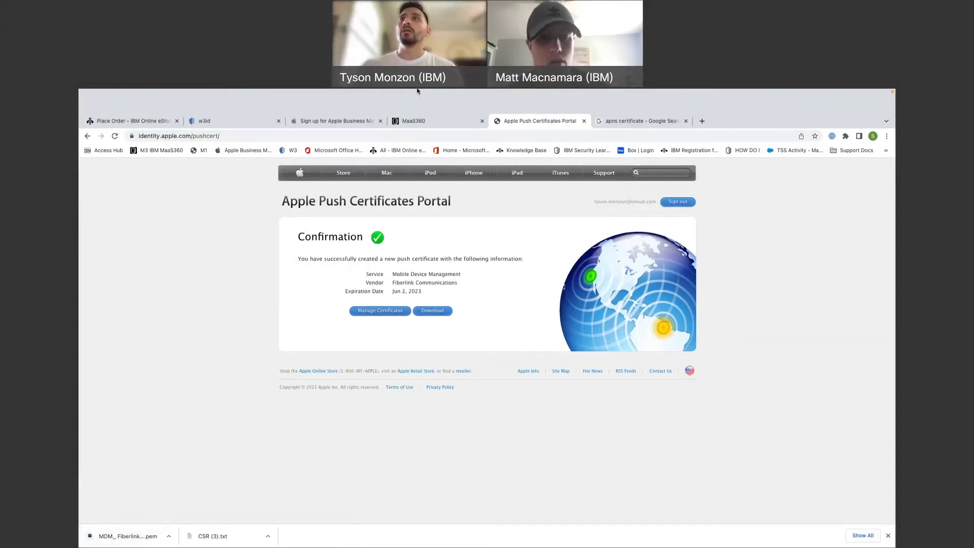
{"action": "left_click", "coordinate": [411, 122]}
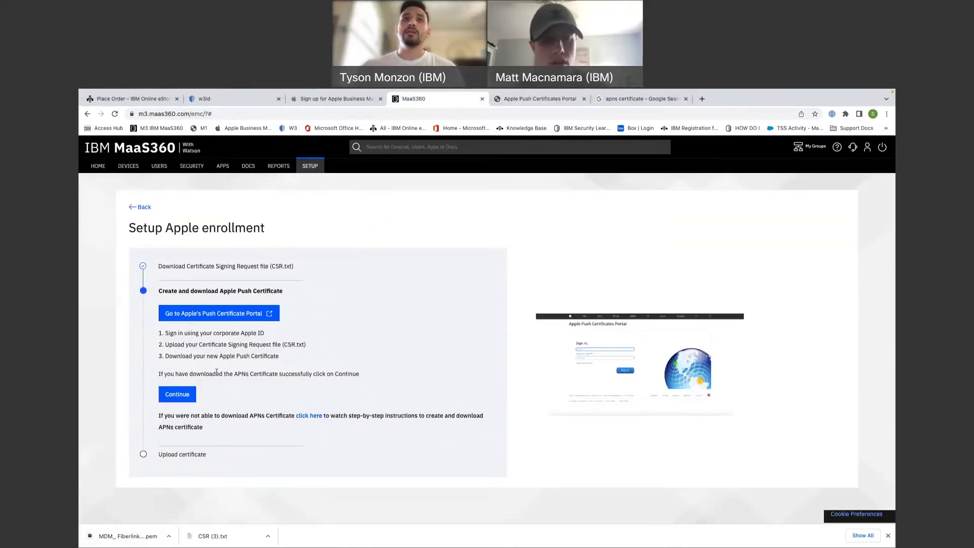
- Choose MDM_ Fiberlink Communications_Certificate (2).pem from Downloads as the push certificate to upload
{"action": "left_click", "coordinate": [183, 401]}
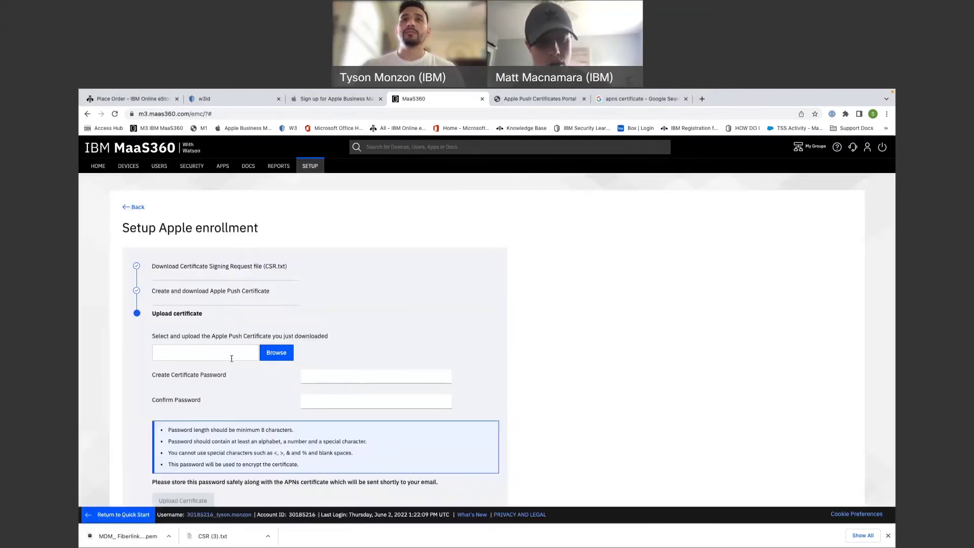
{"action": "left_click", "coordinate": [278, 353]}
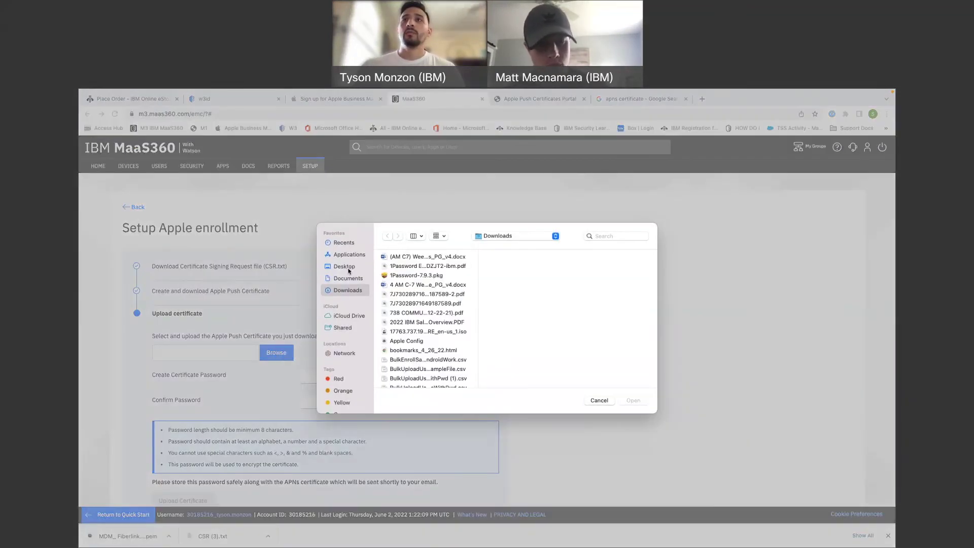
{"action": "scroll", "coordinate": [433, 339], "scroll_direction": "down", "scroll_amount": 15}
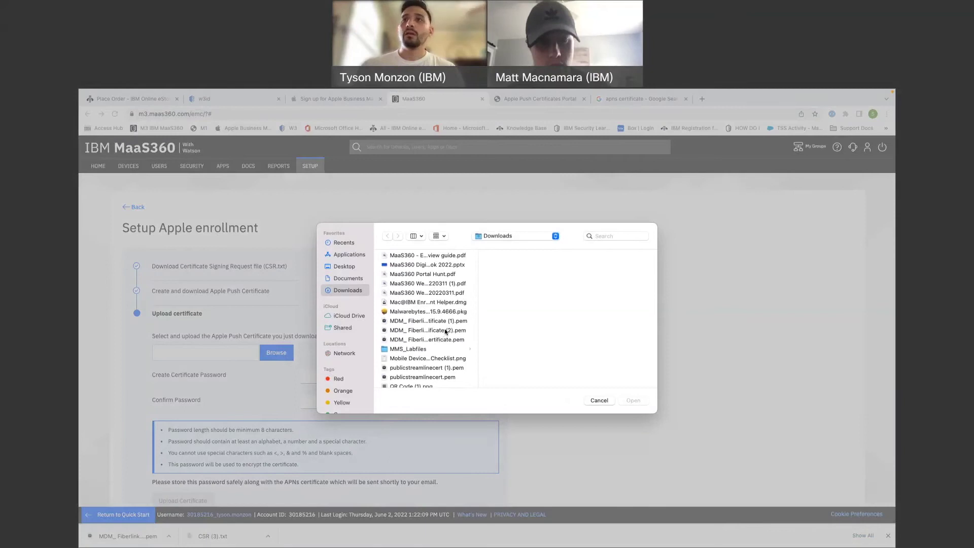
{"action": "left_click", "coordinate": [446, 331]}
{"action": "scroll", "coordinate": [541, 371], "scroll_direction": "down", "scroll_amount": 1}
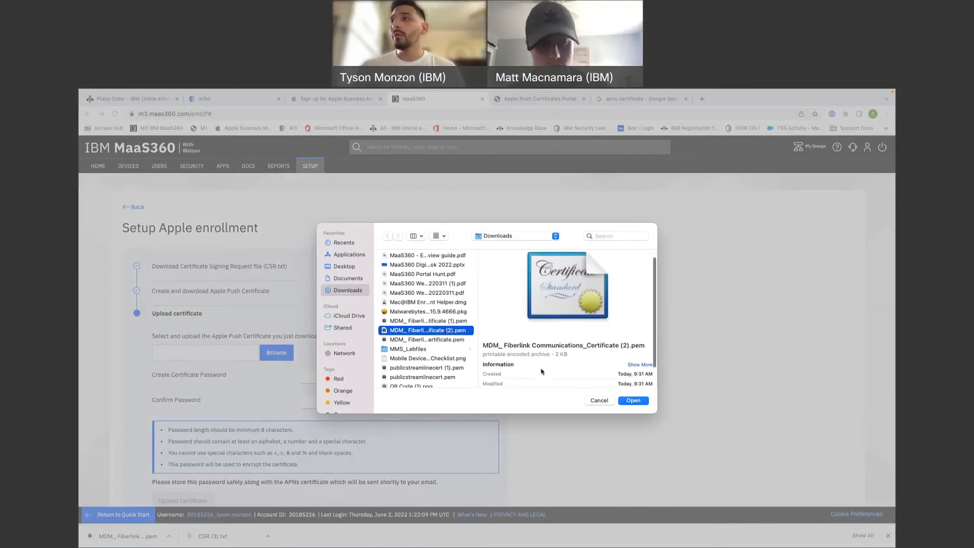
{"action": "left_click", "coordinate": [634, 401]}
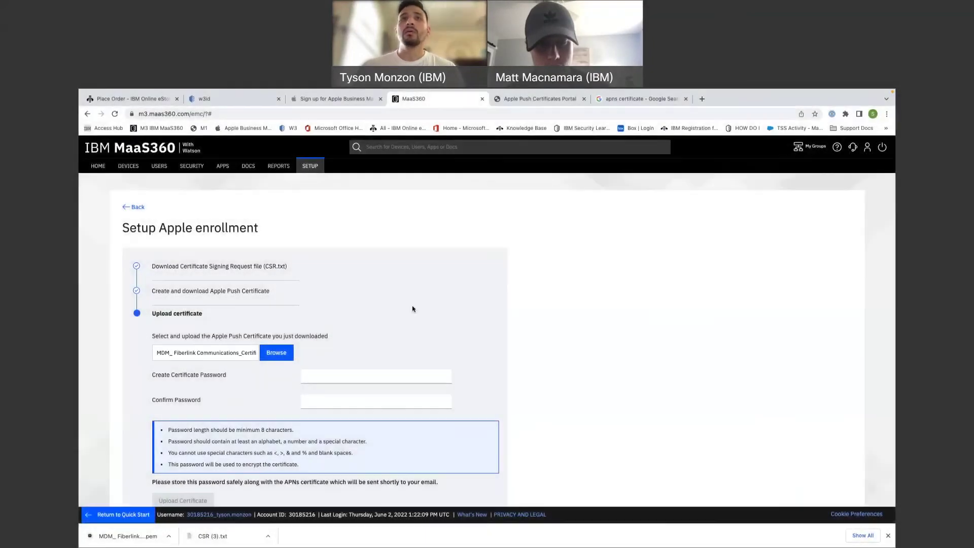
{"action": "scroll", "coordinate": [350, 309], "scroll_direction": "down", "scroll_amount": 1}
- Enter and confirm the certificate password, then upload the push certificate to finish enrollment
{"action": "left_click", "coordinate": [341, 347]}
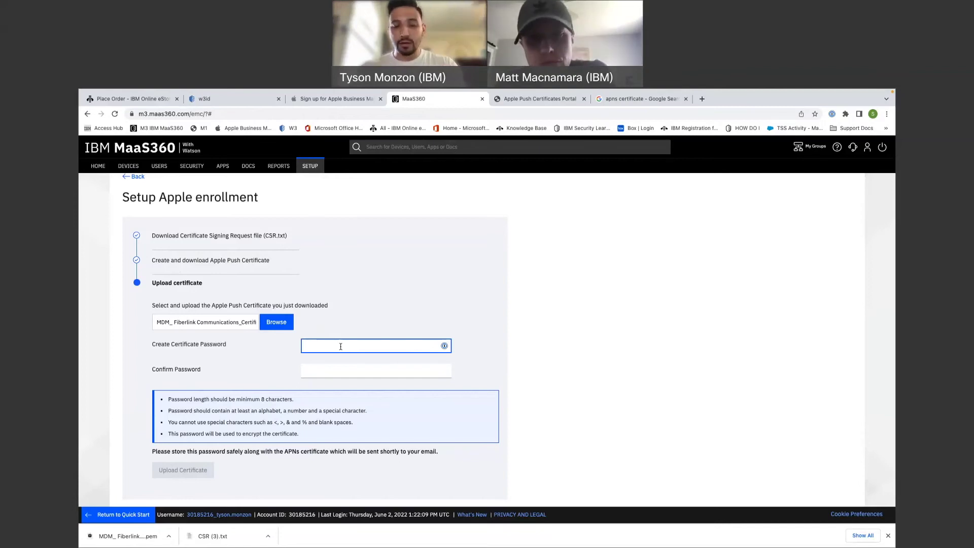
{"action": "type", "text": "••••••••"}
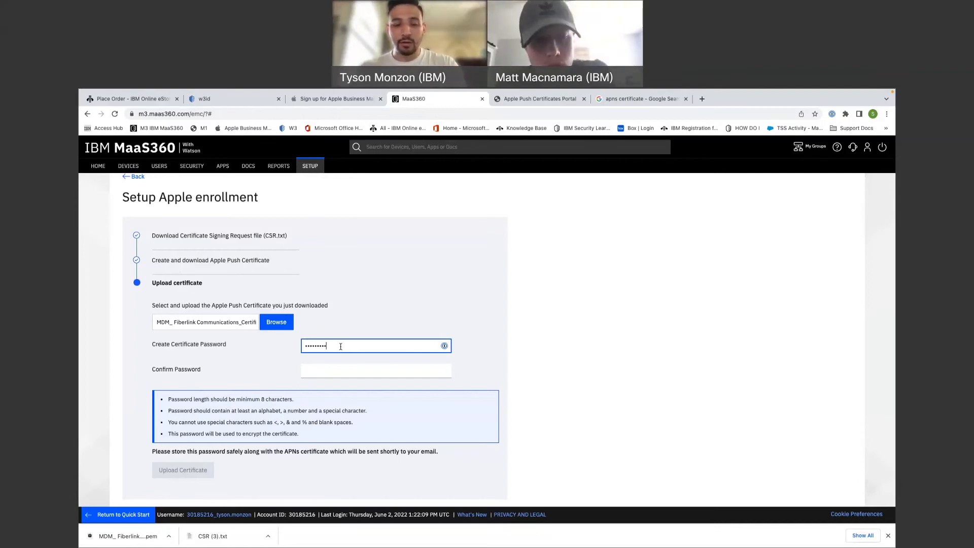
{"action": "key", "text": "Tab"}
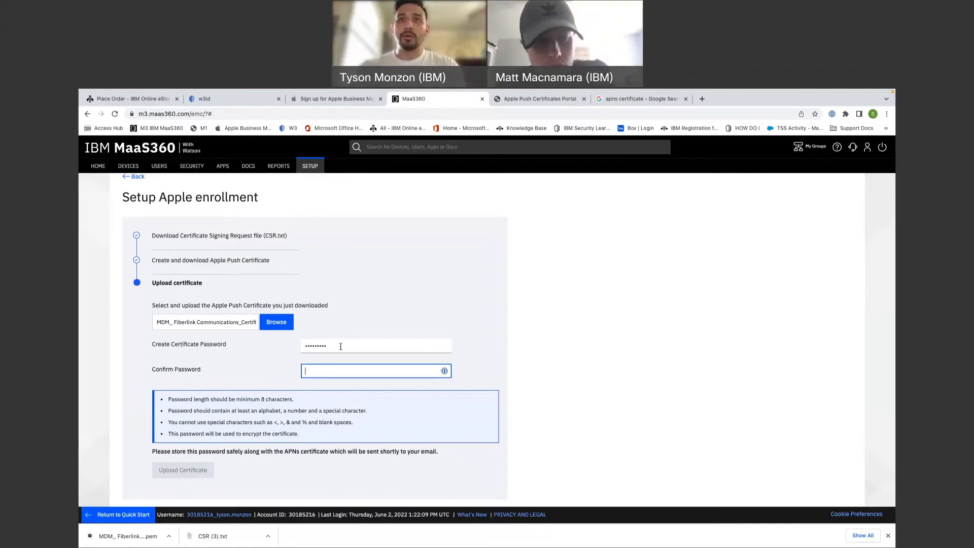
{"action": "type", "text": "•••••"}
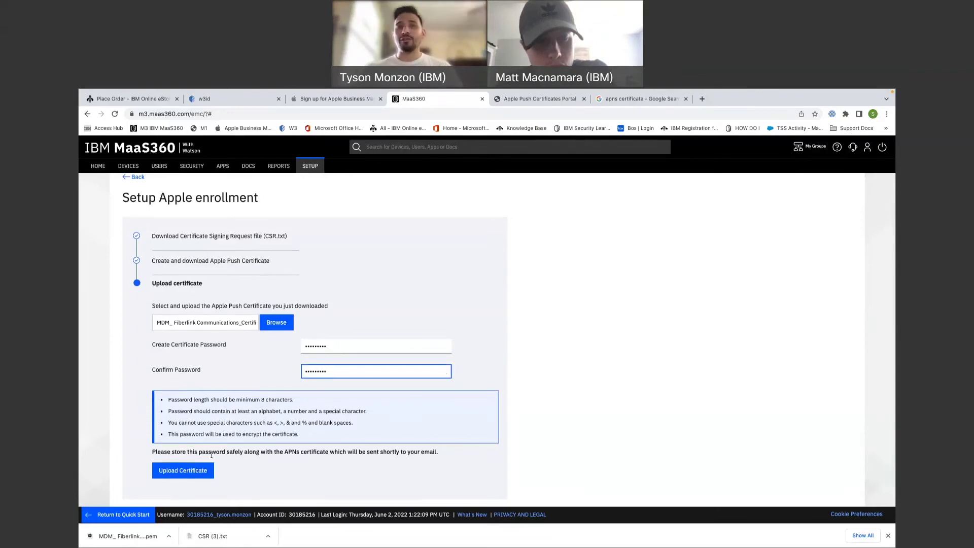
{"action": "left_click", "coordinate": [209, 471]}
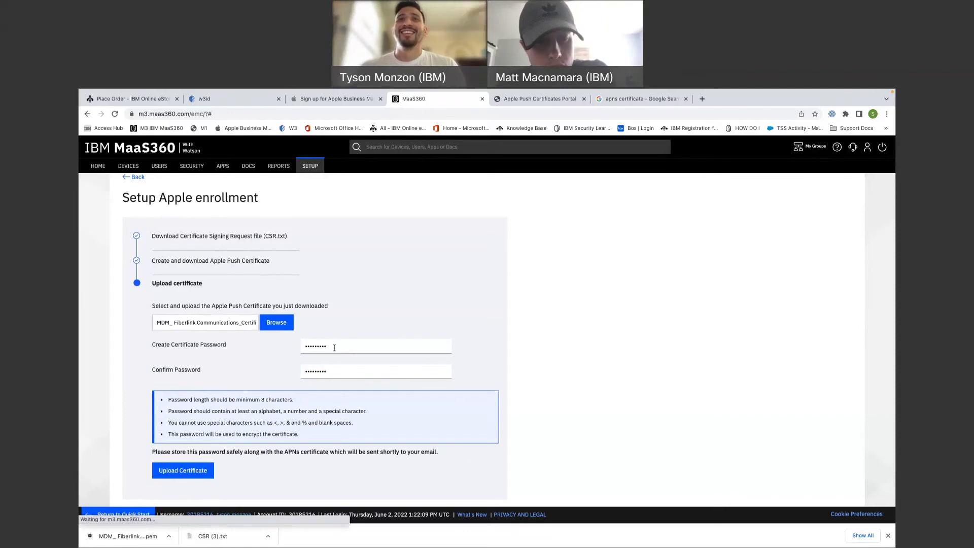
{"action": "scroll", "coordinate": [348, 306], "scroll_direction": "down", "scroll_amount": 1}
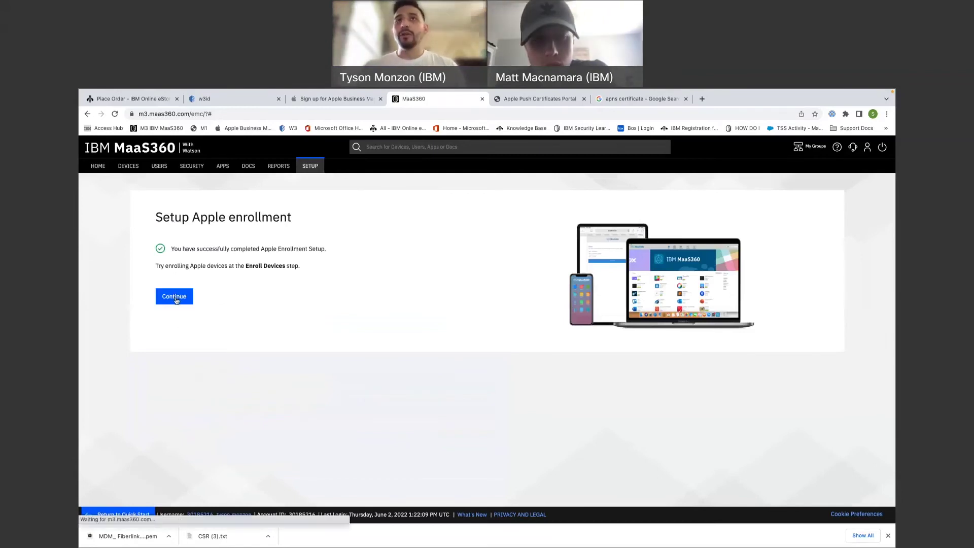
- Close the enrollment success page and return to the Services list
{"action": "left_click", "coordinate": [174, 297]}
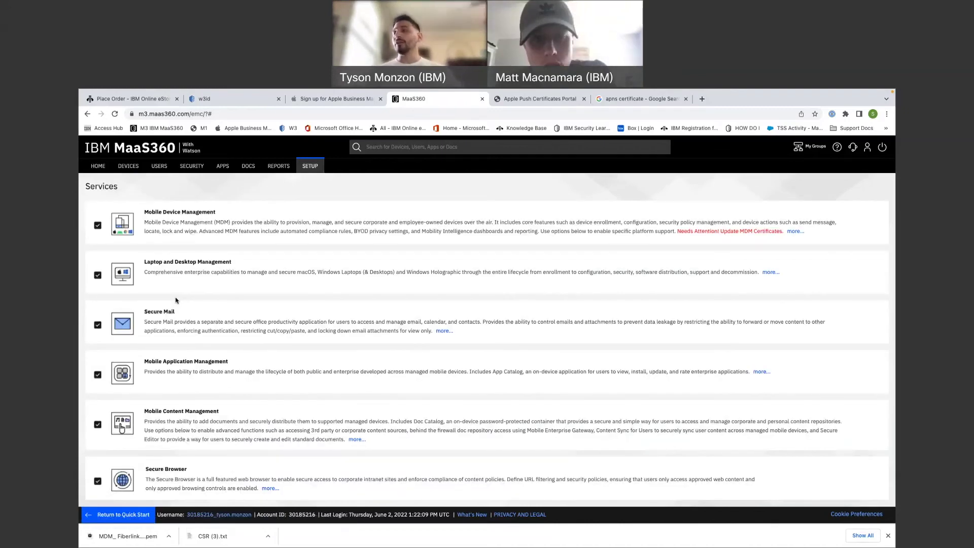
{"action": "mouse_move", "coordinate": [109, 91]}
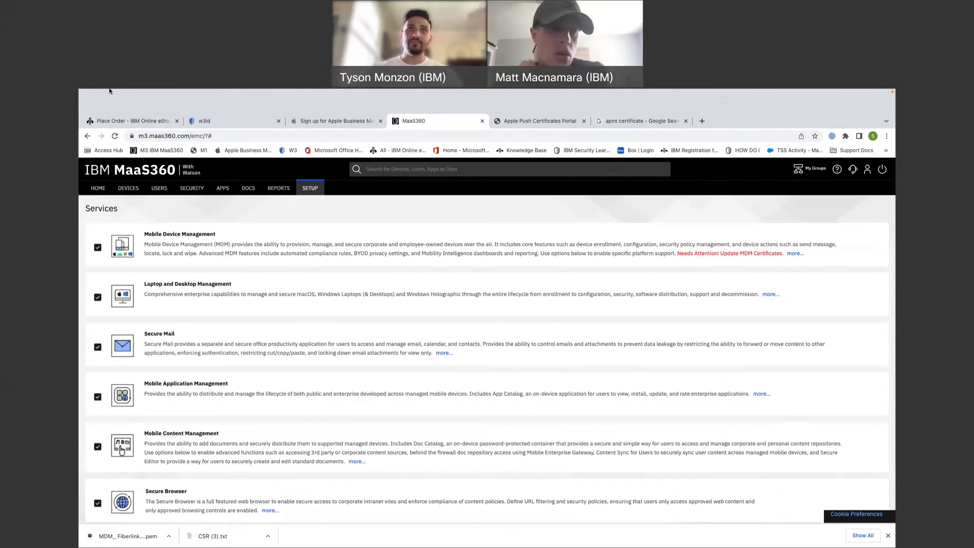